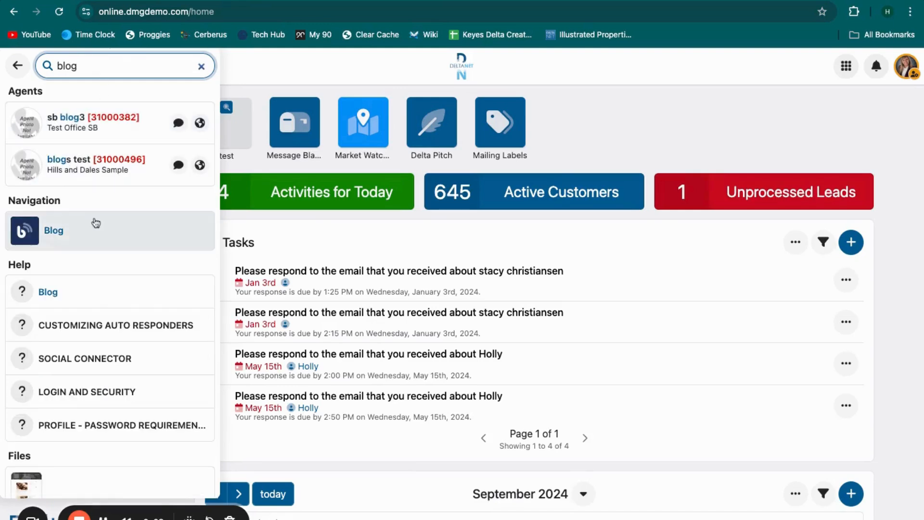
- Open the Blog section and create a blog titled "My New Blog" with the URL ending /mynewblogs
click(204, 222)
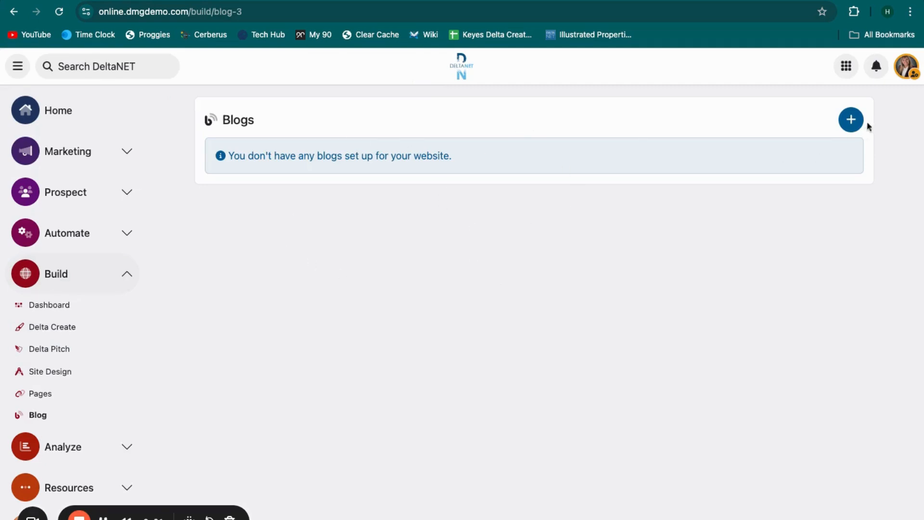
click(853, 124)
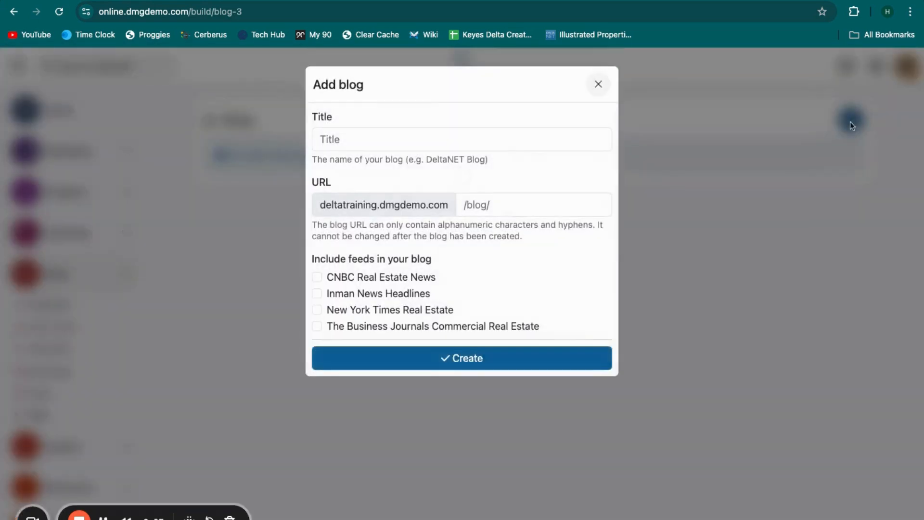
click(473, 140)
text(M)
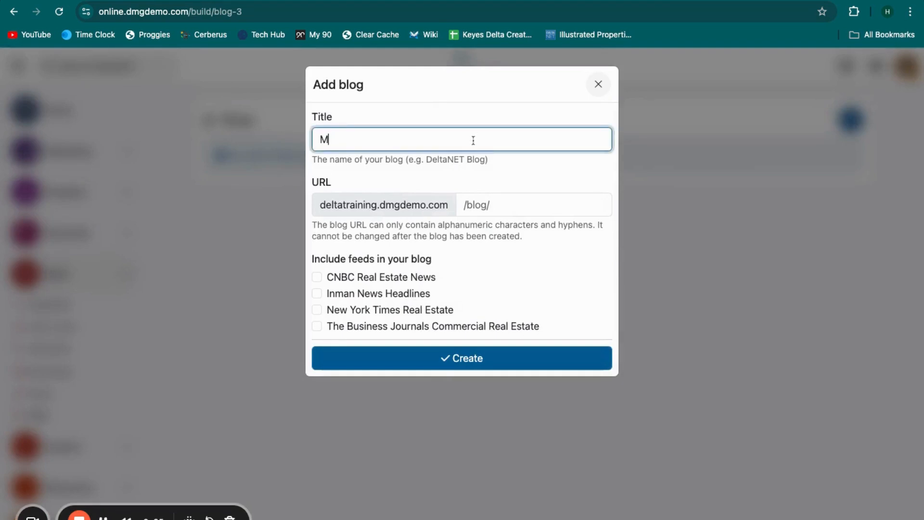
text(y New Blog)
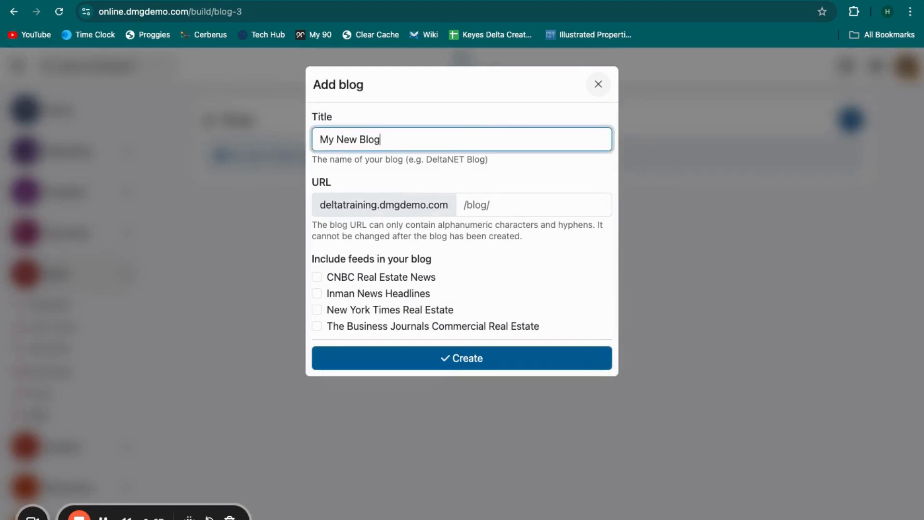
click(496, 210)
text(/mynewblogs)
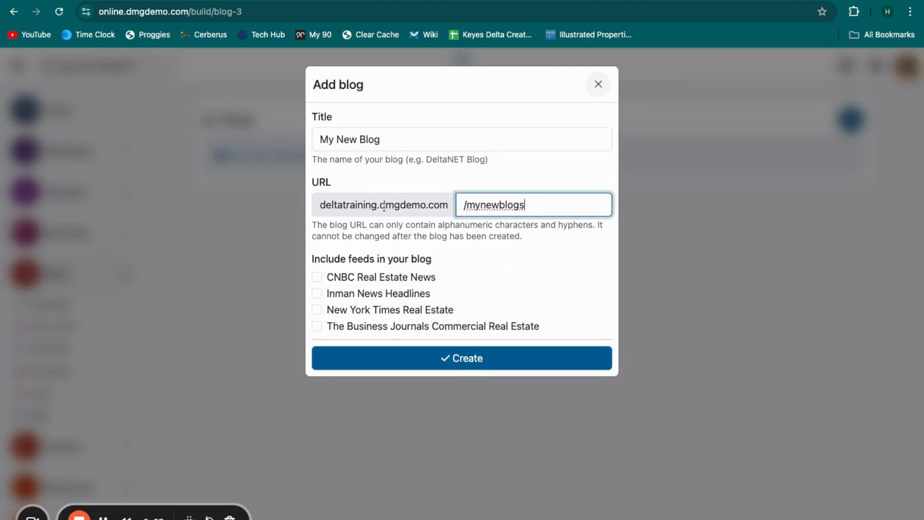
click(495, 362)
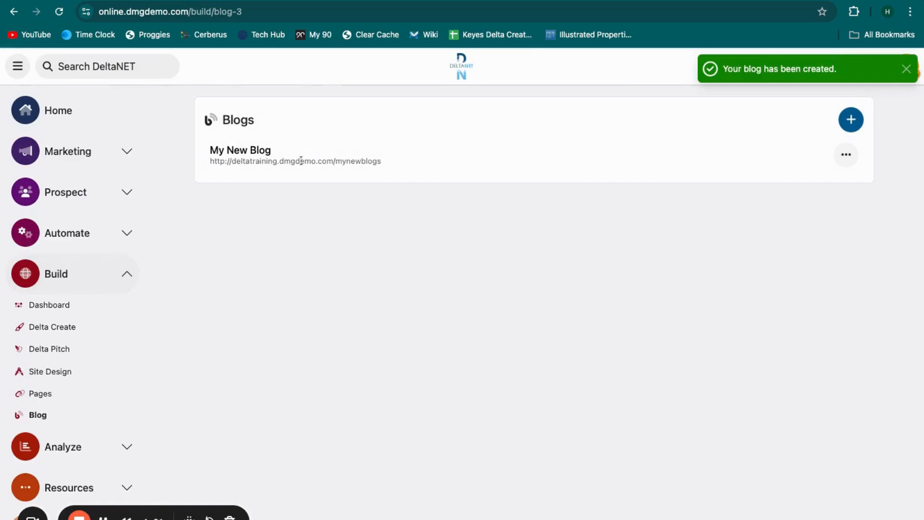
- View the public page of My New Blog, look through its articles and sidebar, and return to the blog list
click(846, 155)
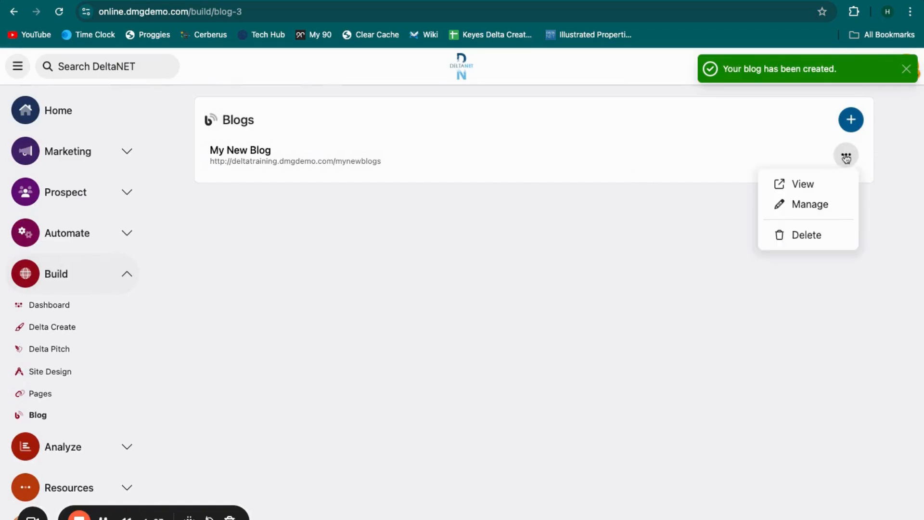
click(808, 192)
scroll(807, 191, down, 2)
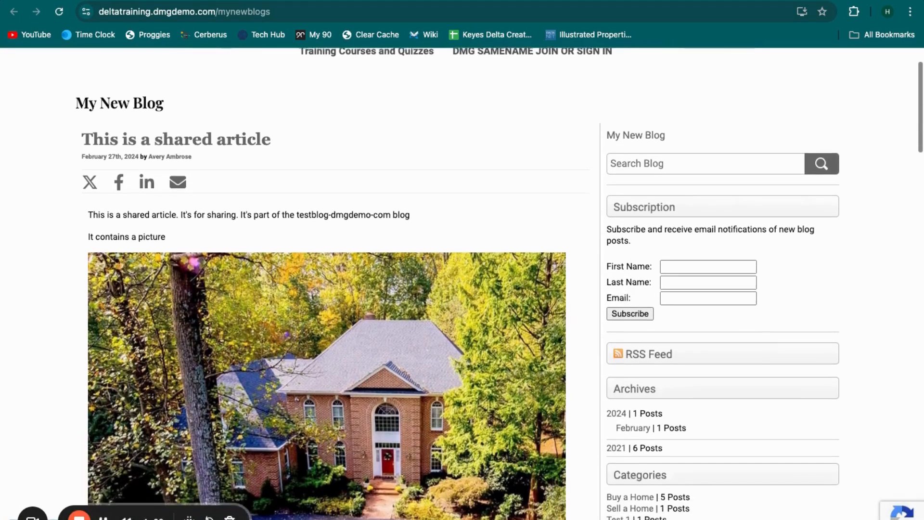
scroll(462, 284, up, 3)
scroll(462, 284, down, 4)
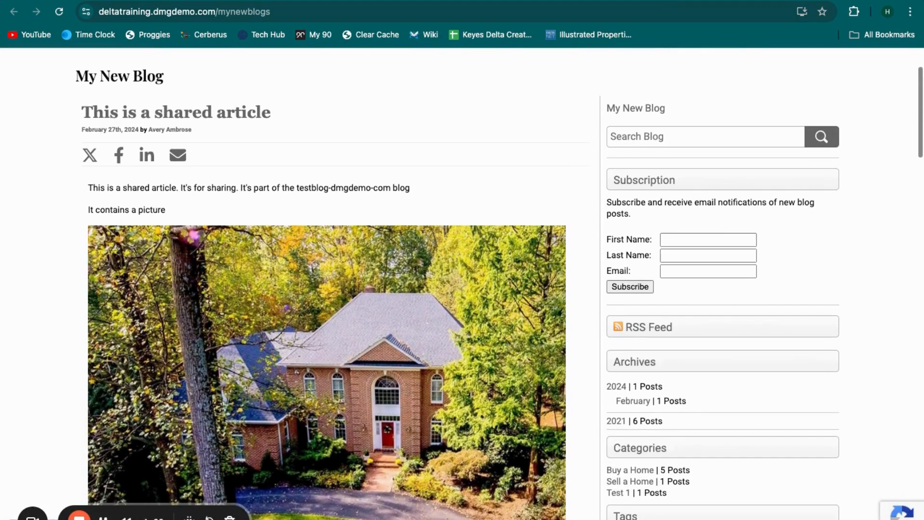
scroll(462, 284, down, 5)
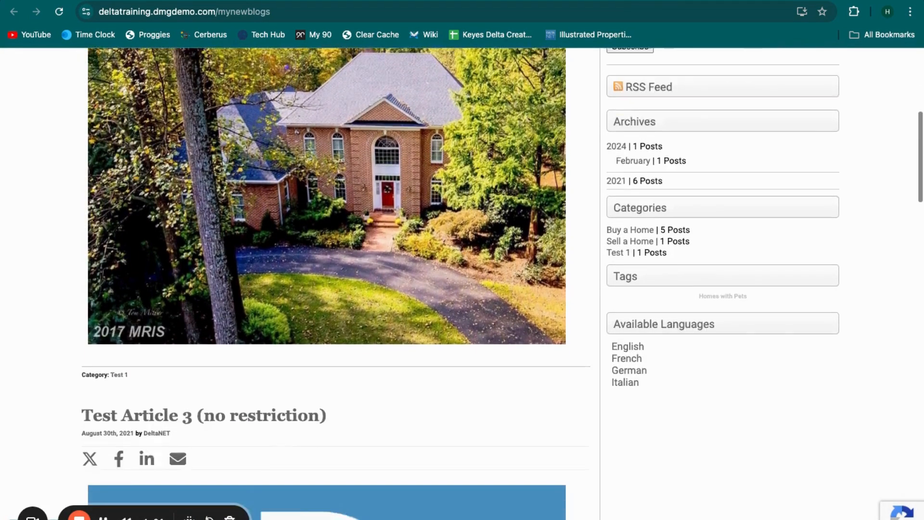
scroll(415, 254, down, 2)
scroll(415, 255, up, 8)
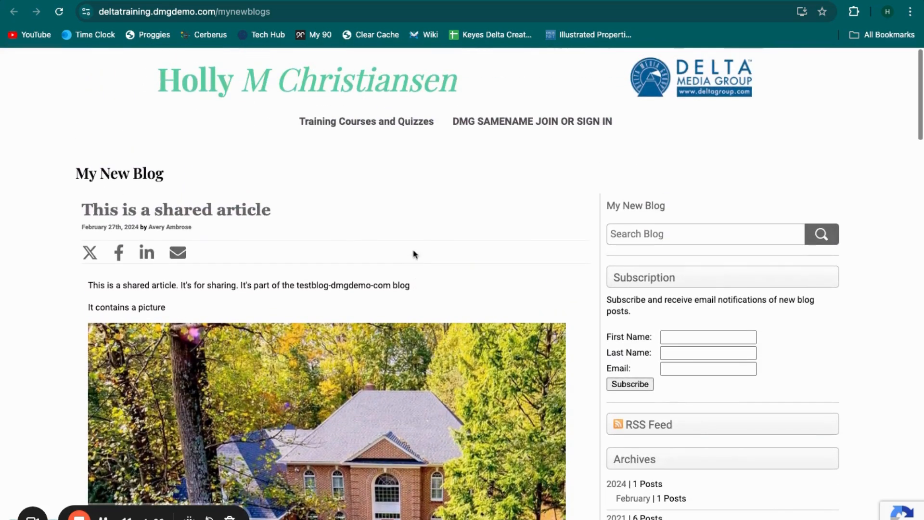
click(152, 1)
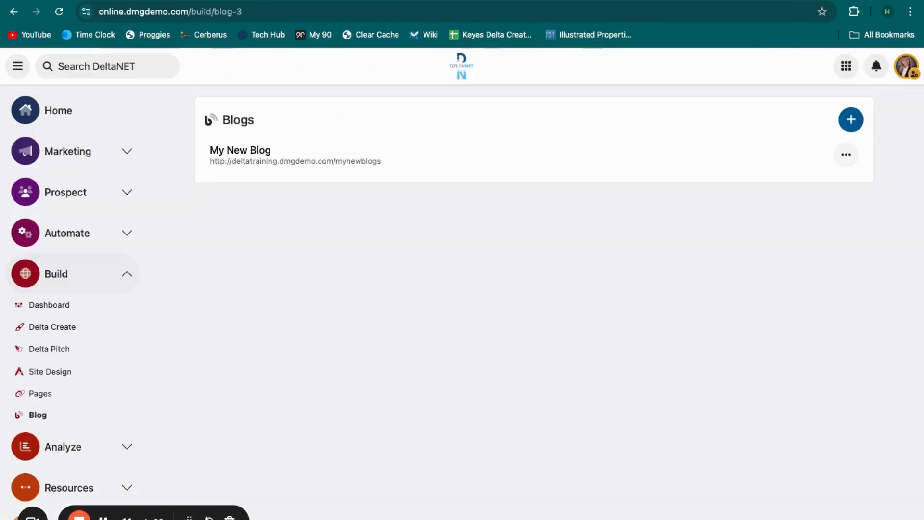
- Open My New Blog for management and start a new article
click(846, 158)
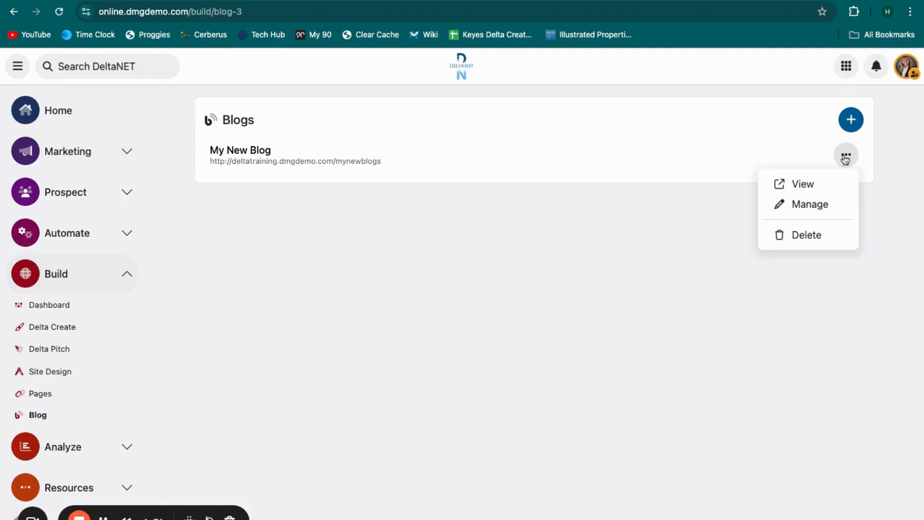
click(790, 211)
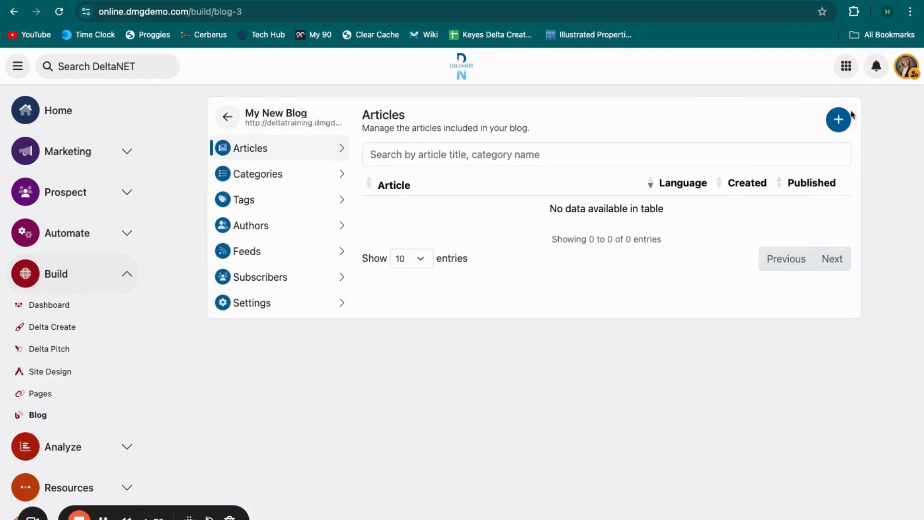
click(839, 121)
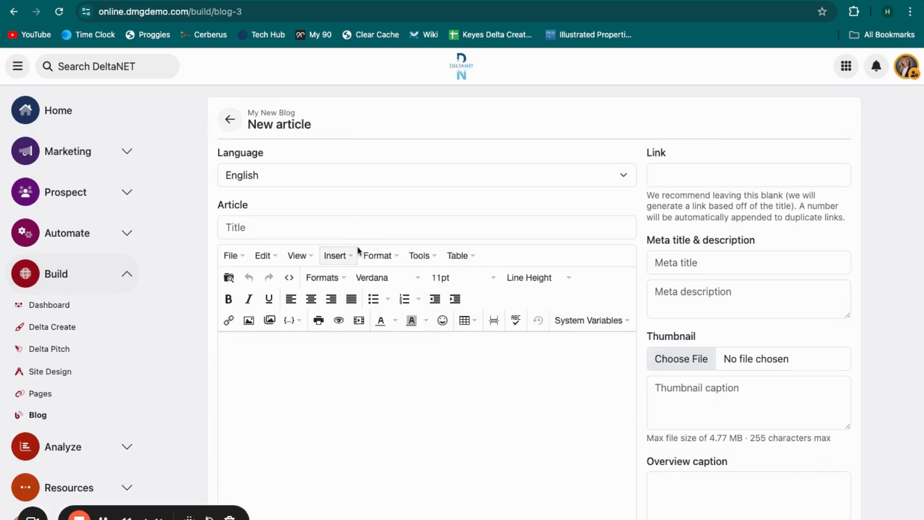
- Examine the new article form's title, link, meta, thumbnail, overview caption, sharing, Facebook comments and availability date fields
click(277, 222)
click(739, 170)
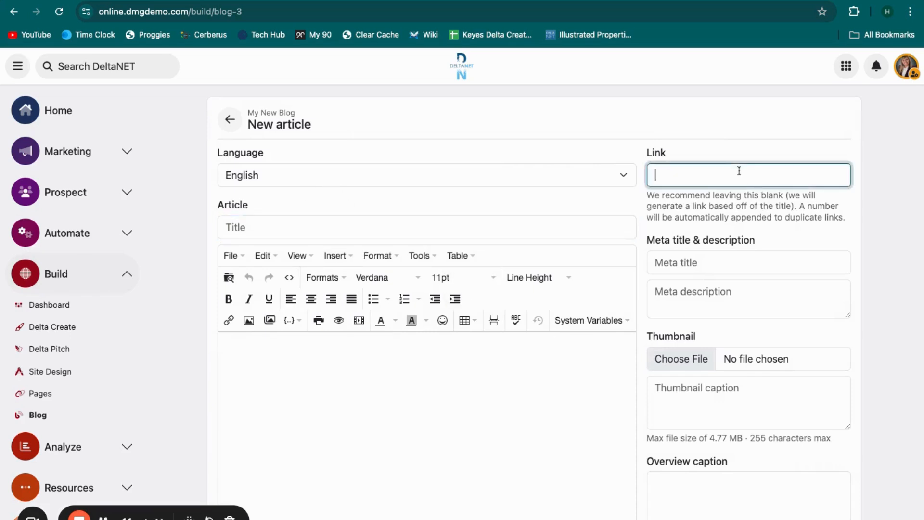
click(665, 231)
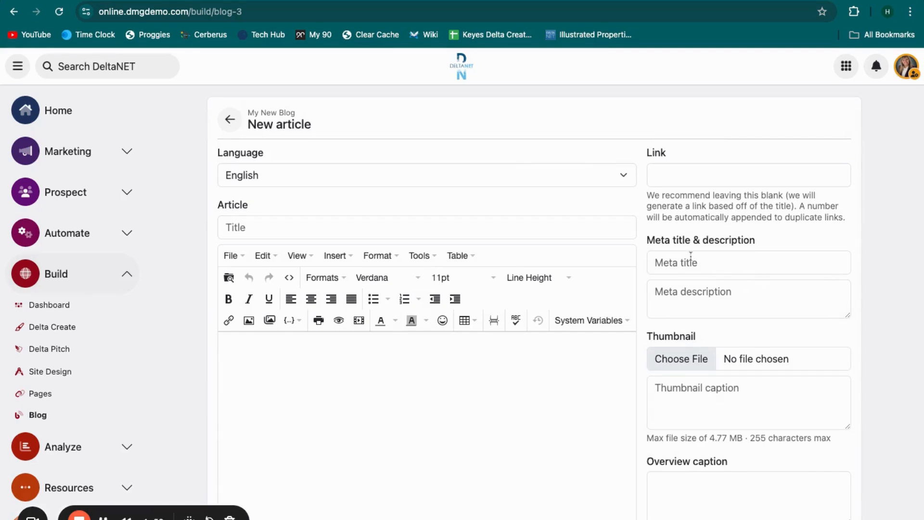
scroll(689, 423, down, 1)
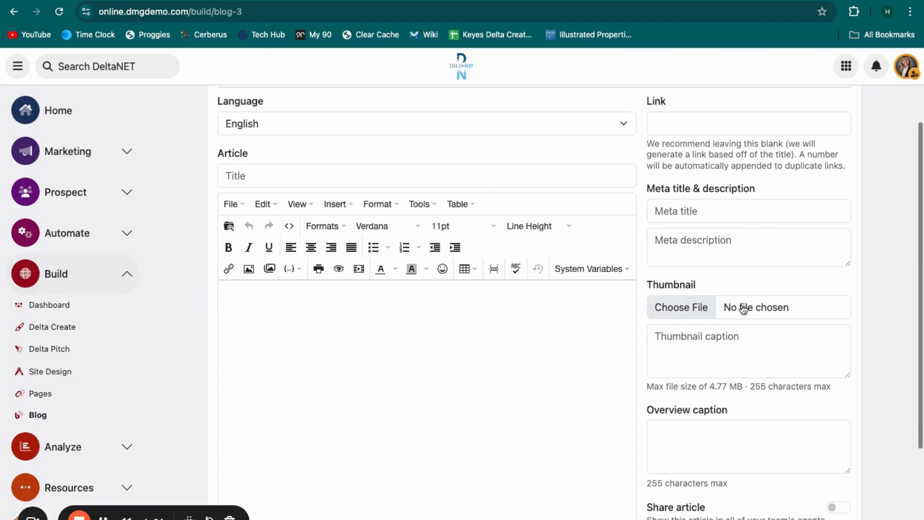
scroll(549, 331, down, 2)
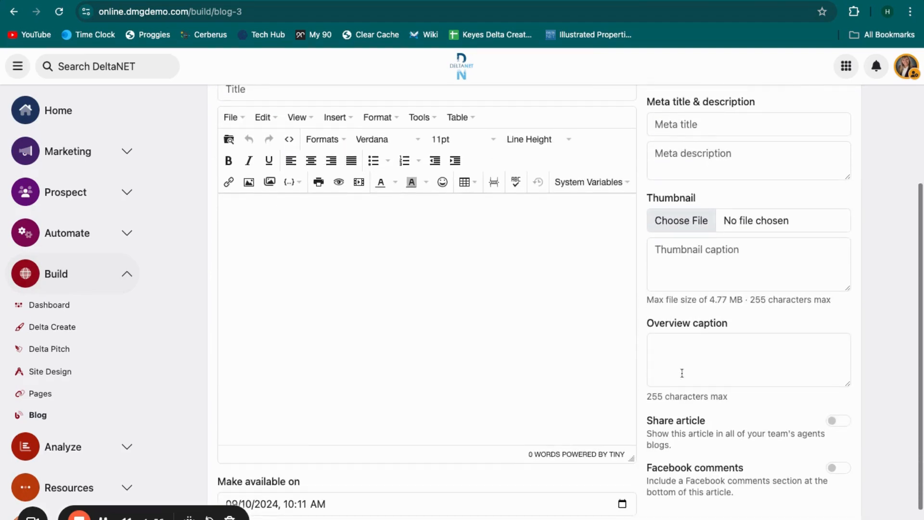
scroll(534, 374, down, 1)
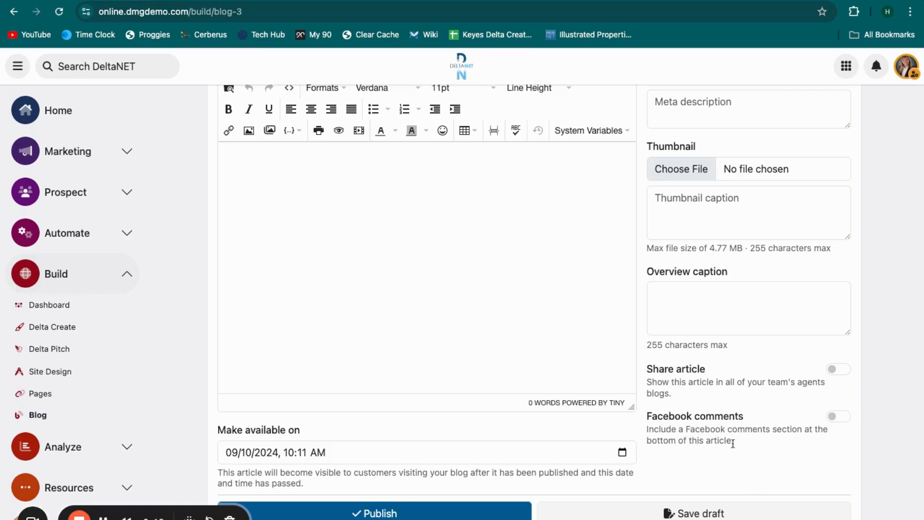
scroll(526, 404, up, 2)
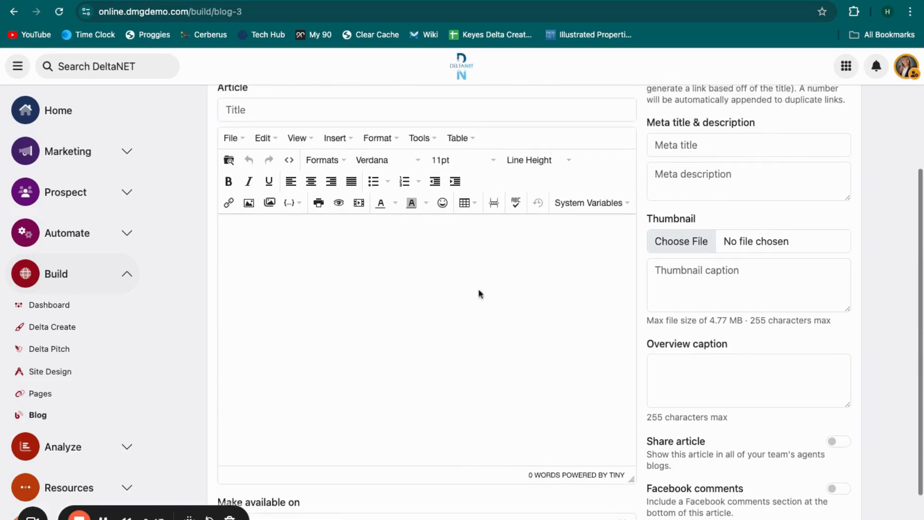
scroll(332, 260, up, 1)
scroll(316, 259, down, 3)
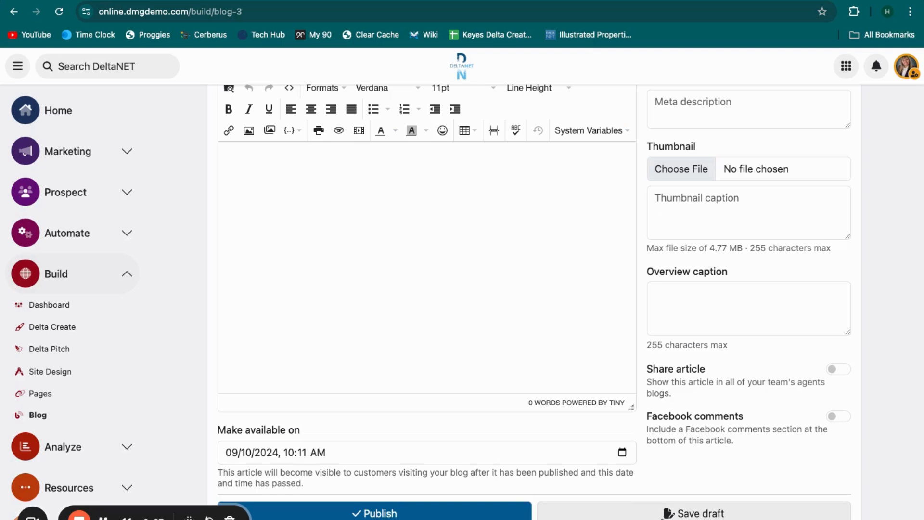
- Publish the article titled "My New Article" and show the actions available for it in the article list
click(413, 515)
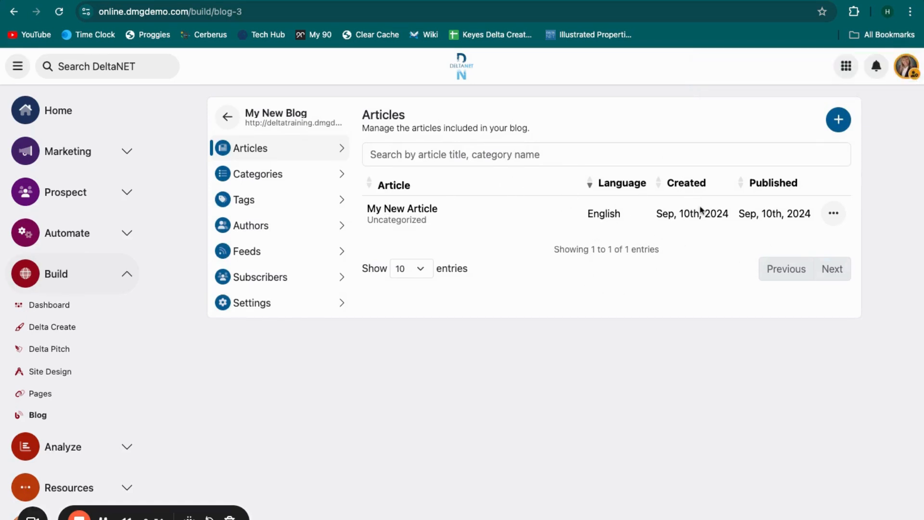
click(831, 218)
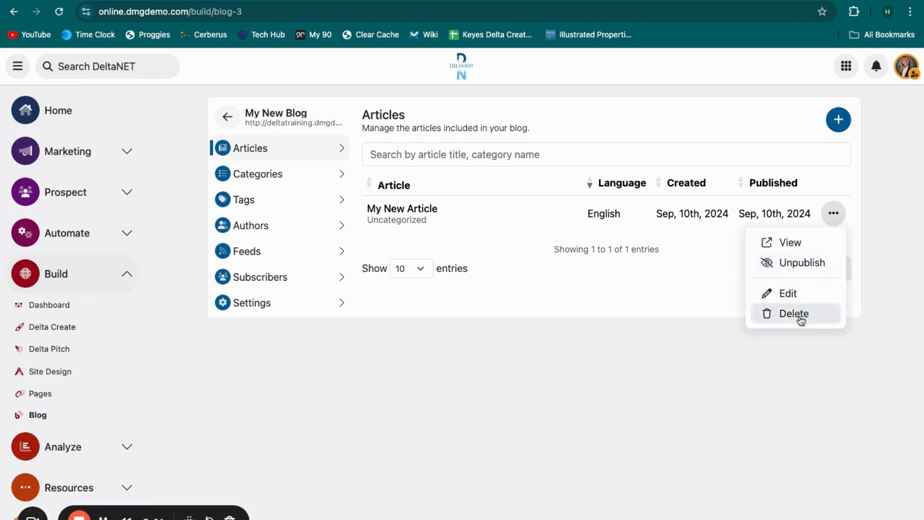
- Add a category named "Homesteading" to the blog's categories
click(333, 178)
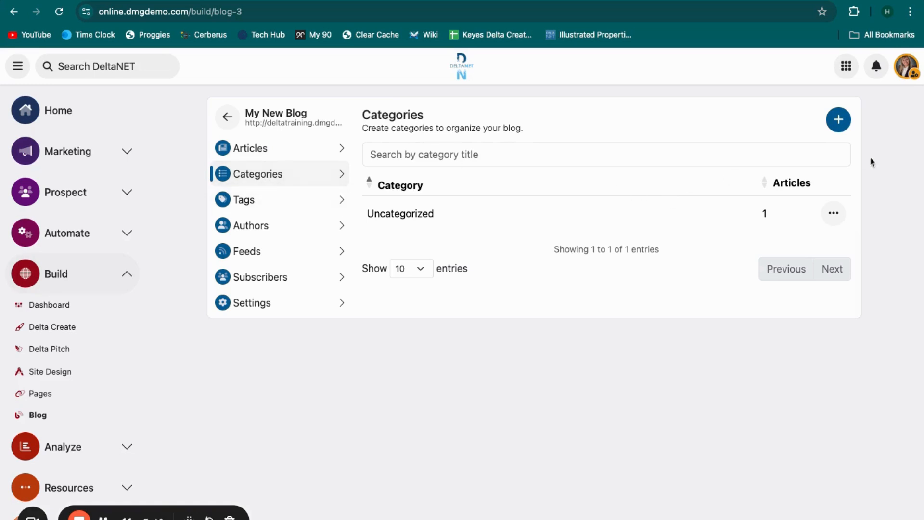
click(839, 123)
click(528, 118)
text(Homesteading)
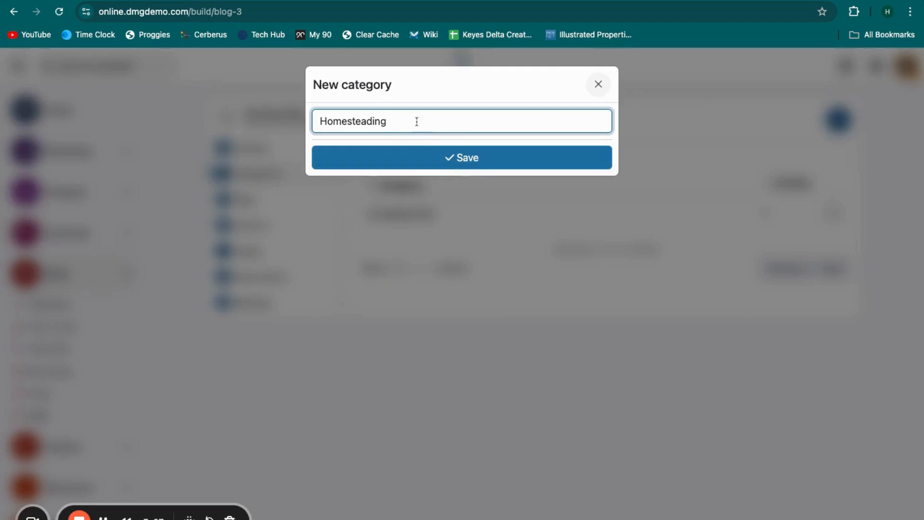
click(474, 158)
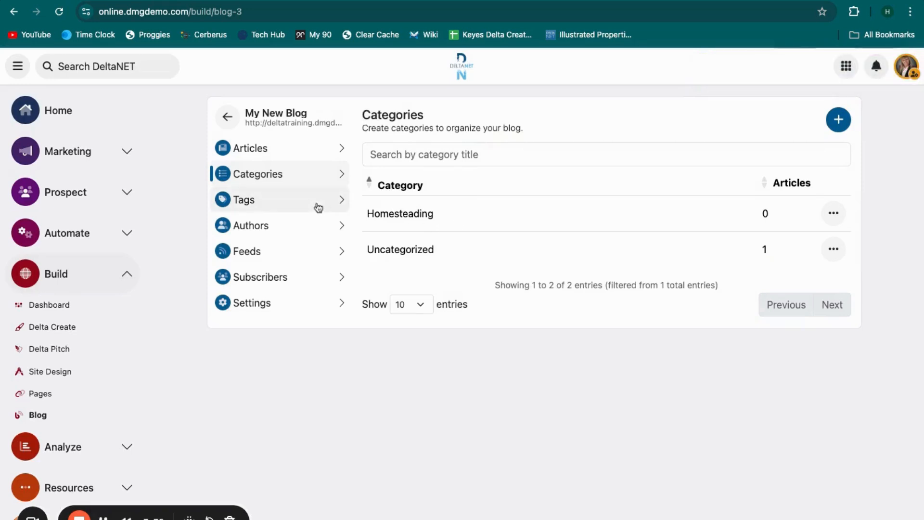
- Add a tag named "farm" to the blog and show the actions available for it
click(297, 203)
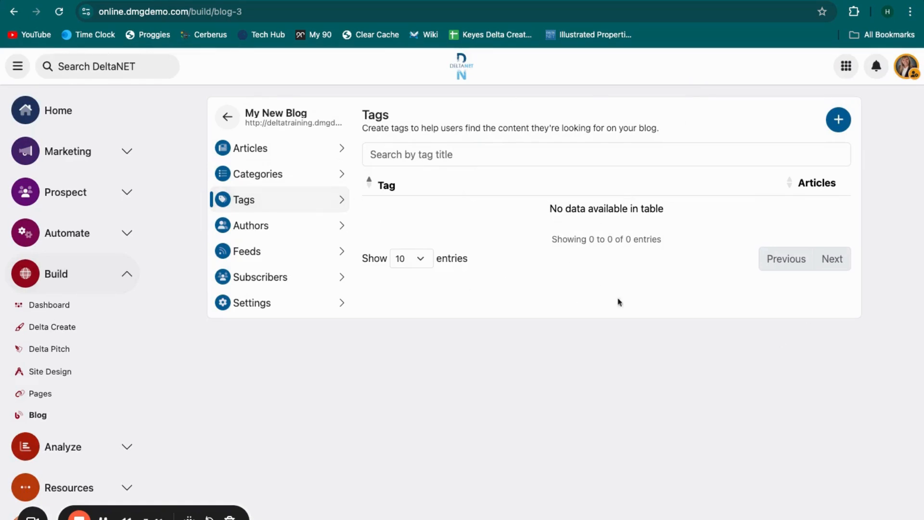
click(838, 120)
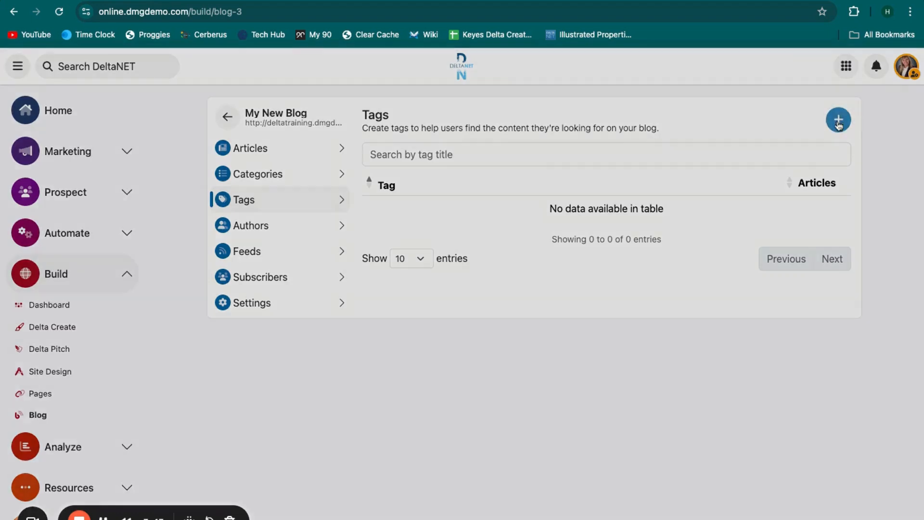
click(384, 120)
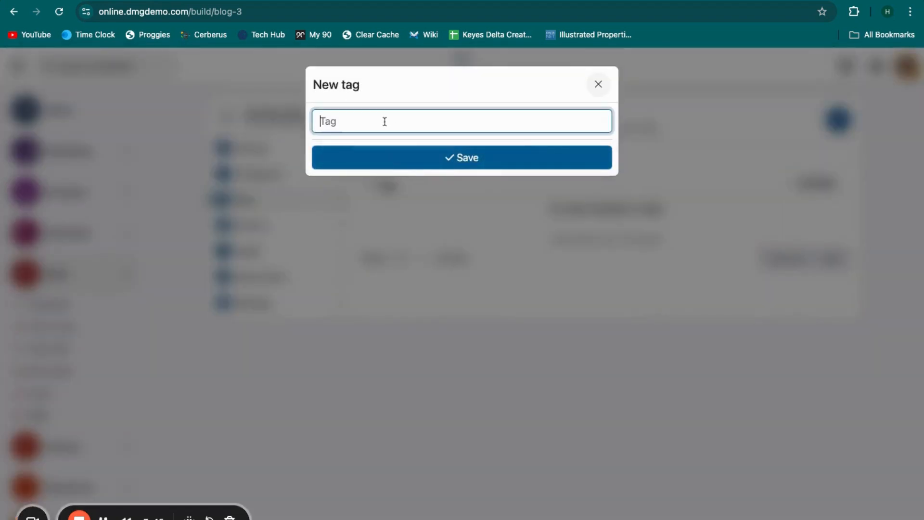
text(farm)
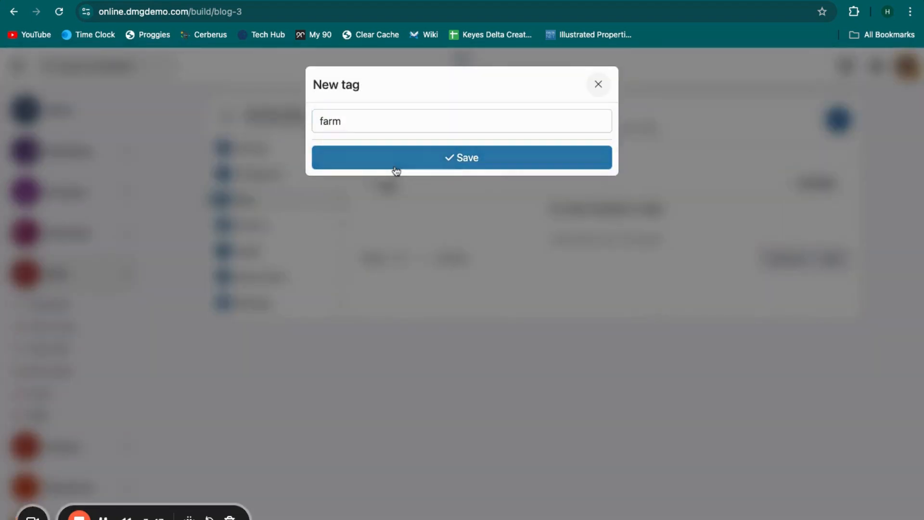
click(412, 165)
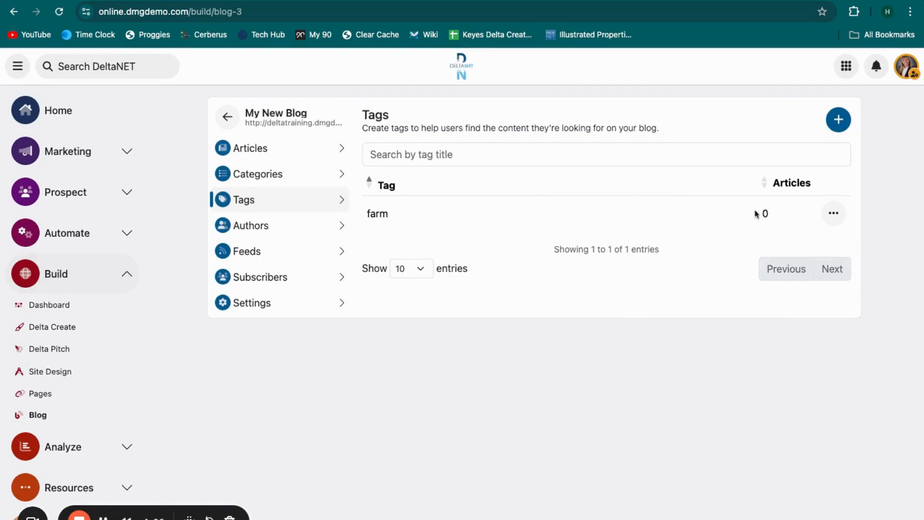
click(834, 215)
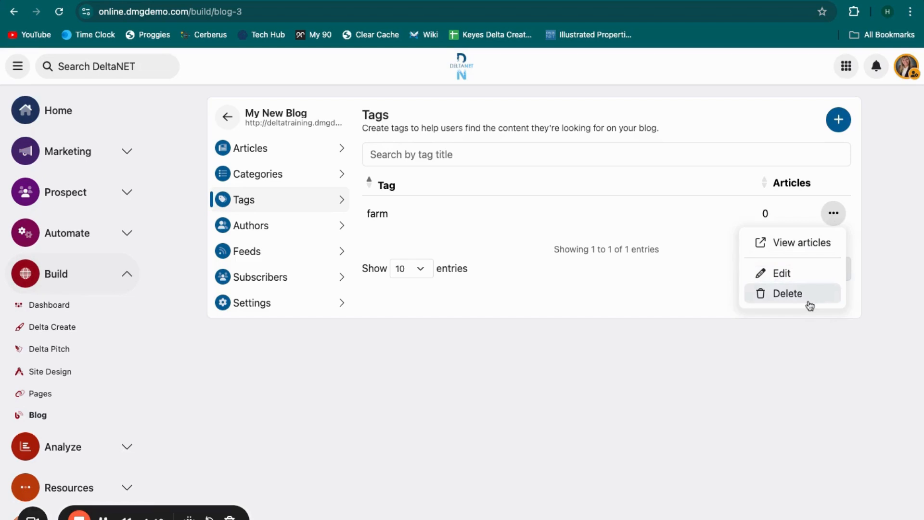
- View the blog's list of authors and its configured feeds
click(238, 225)
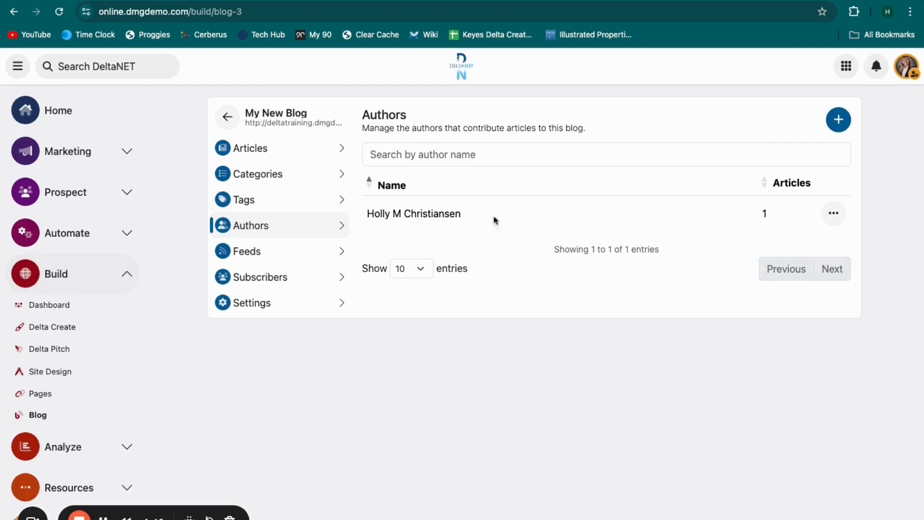
click(246, 252)
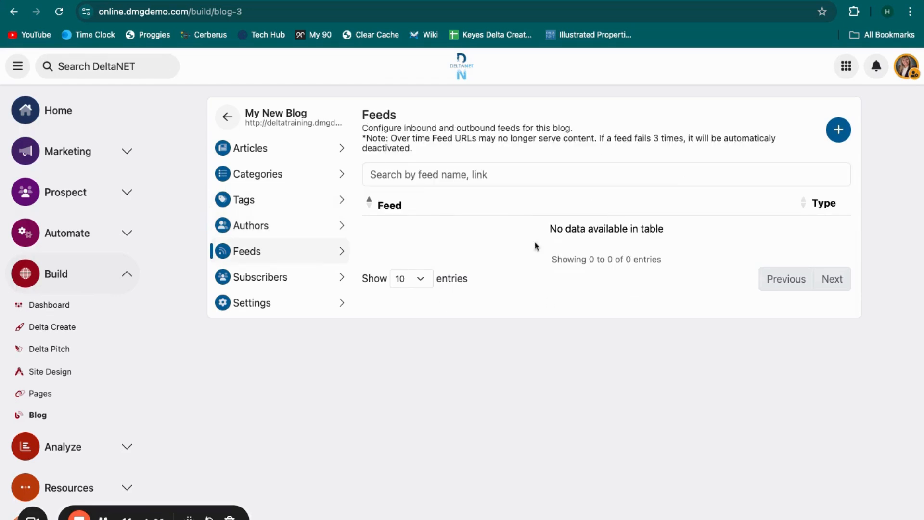
- Show the feed types that can be added to the blog, then dismiss the choices without adding one
click(849, 136)
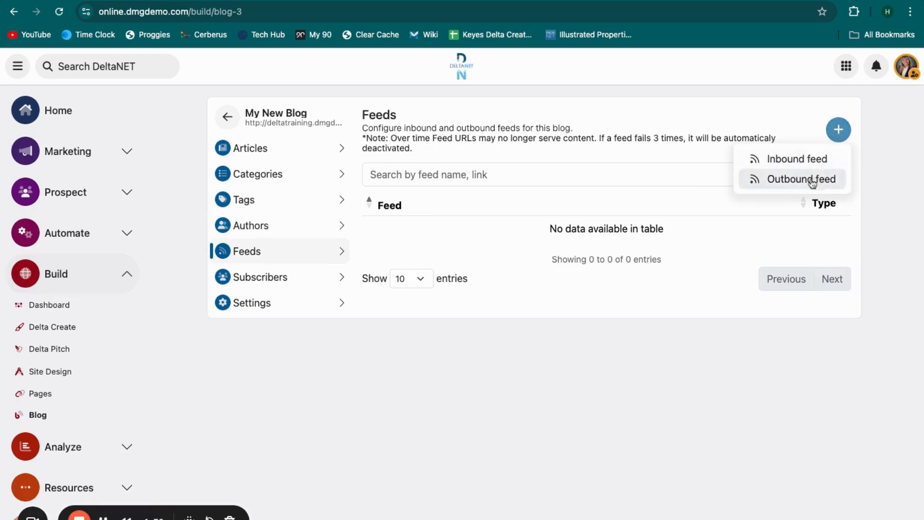
click(663, 239)
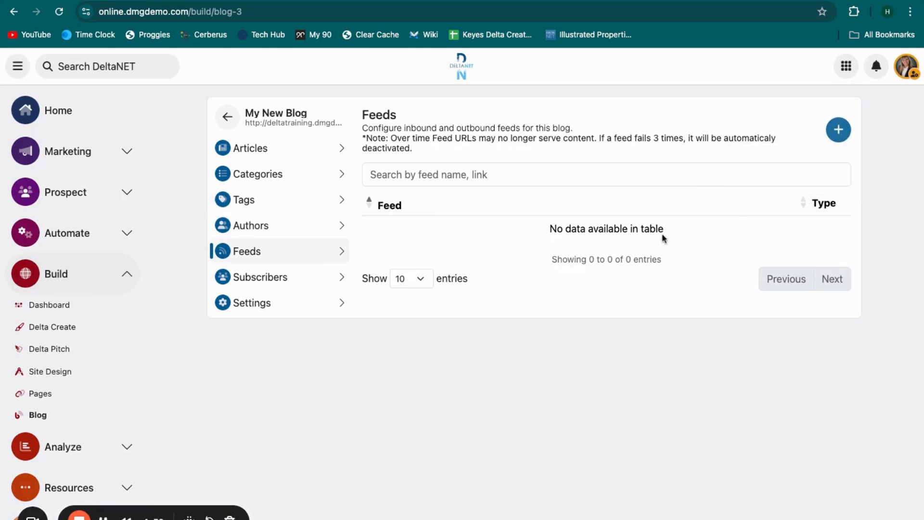
- View the blog's subscribers and browse the customer groups that can be subscribed, closing the selection without saving
click(266, 277)
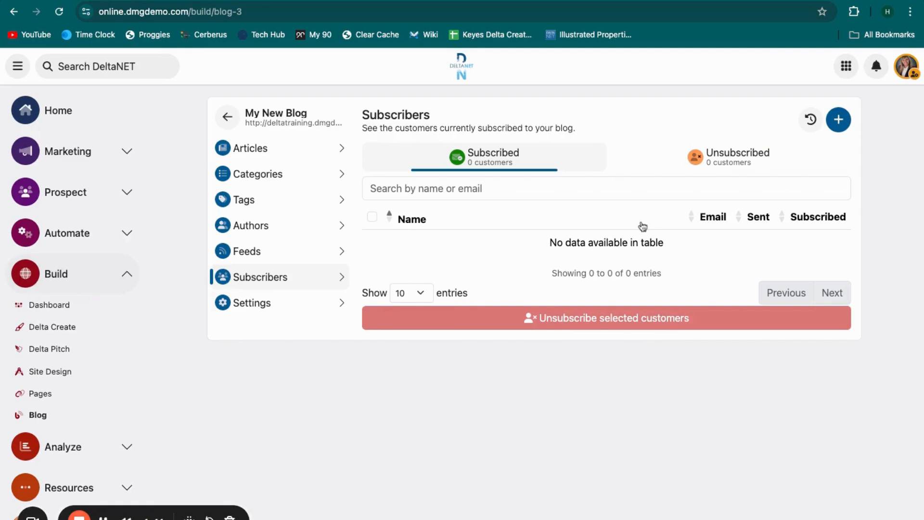
click(840, 121)
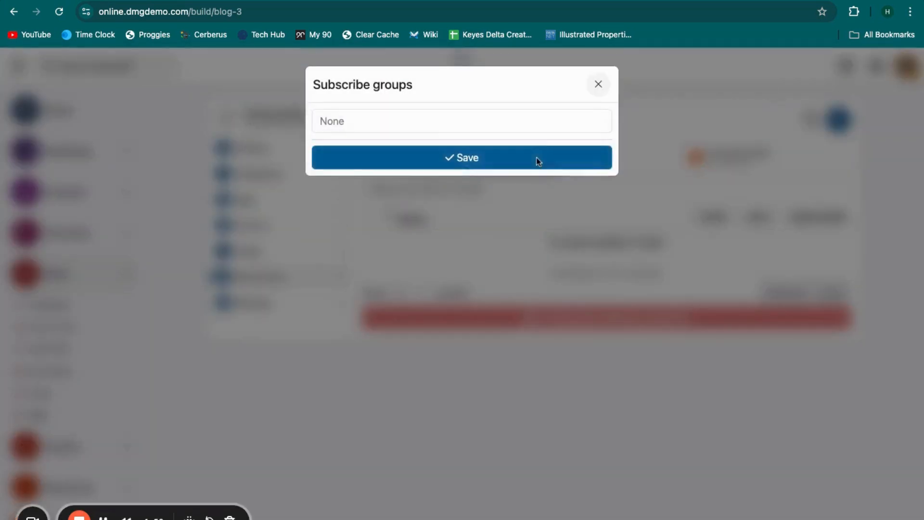
click(452, 120)
scroll(404, 252, down, 10)
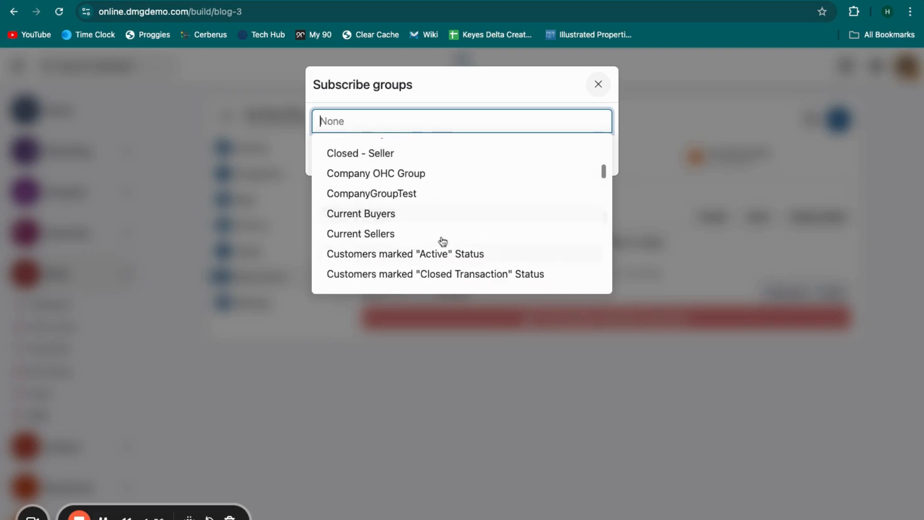
click(599, 84)
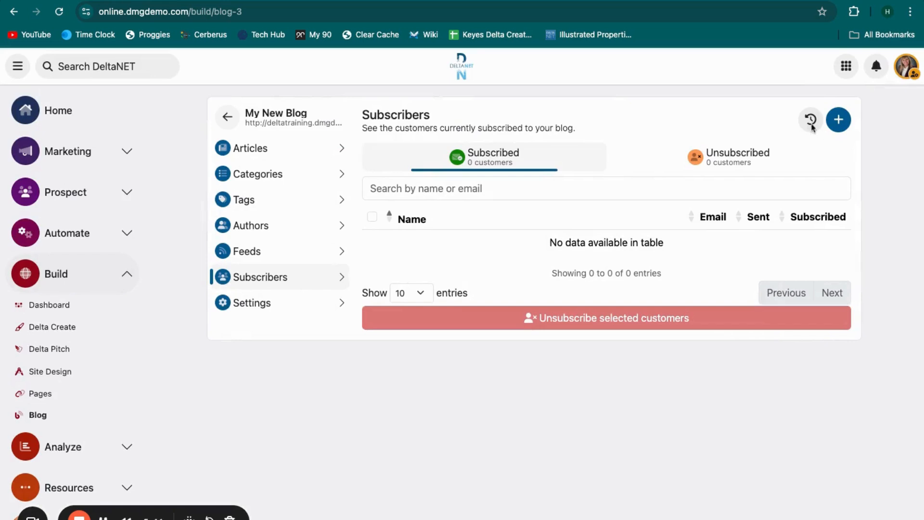
- Review the blog's settings, including title, domain, template, article display options, right column sections and company article sharing
click(278, 312)
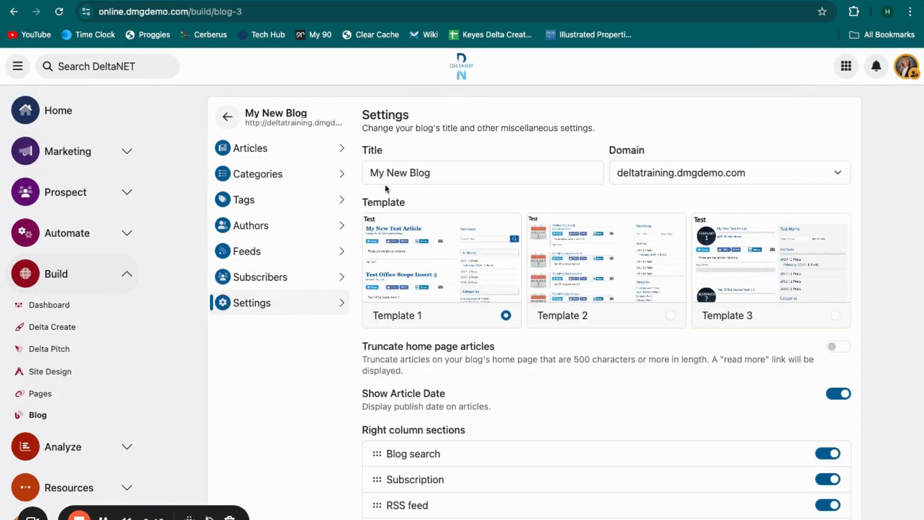
click(673, 174)
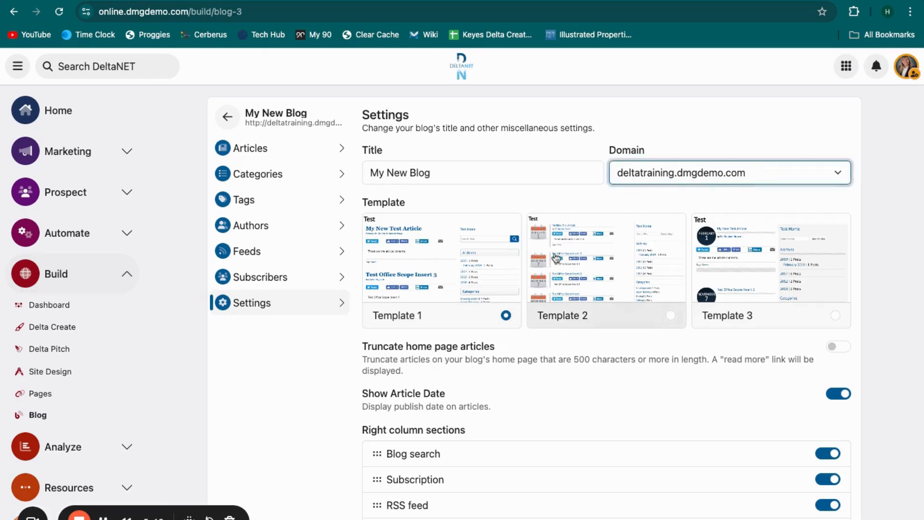
scroll(556, 259, down, 2)
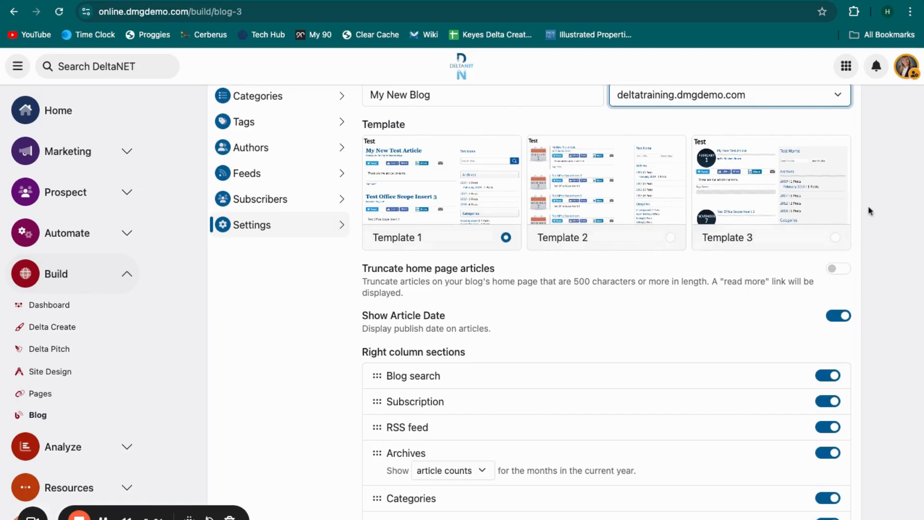
scroll(772, 280, down, 4)
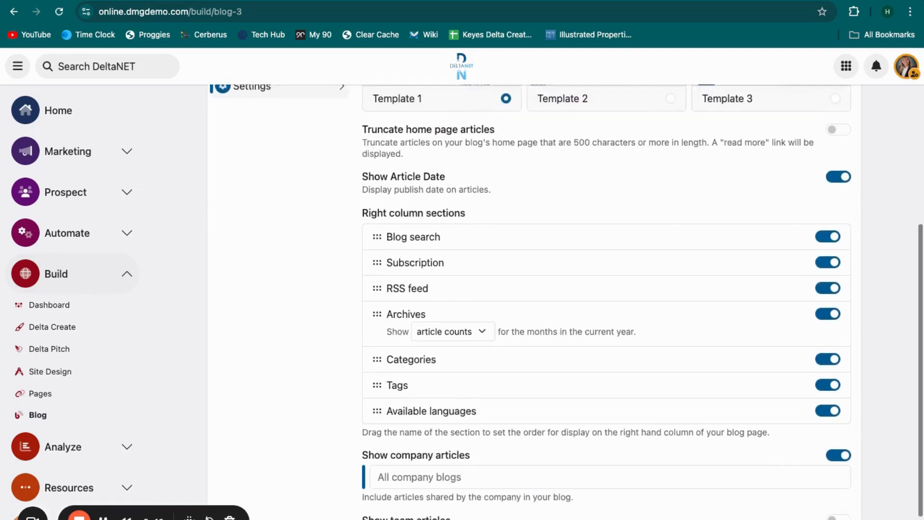
scroll(746, 288, up, 3)
scroll(745, 289, down, 2)
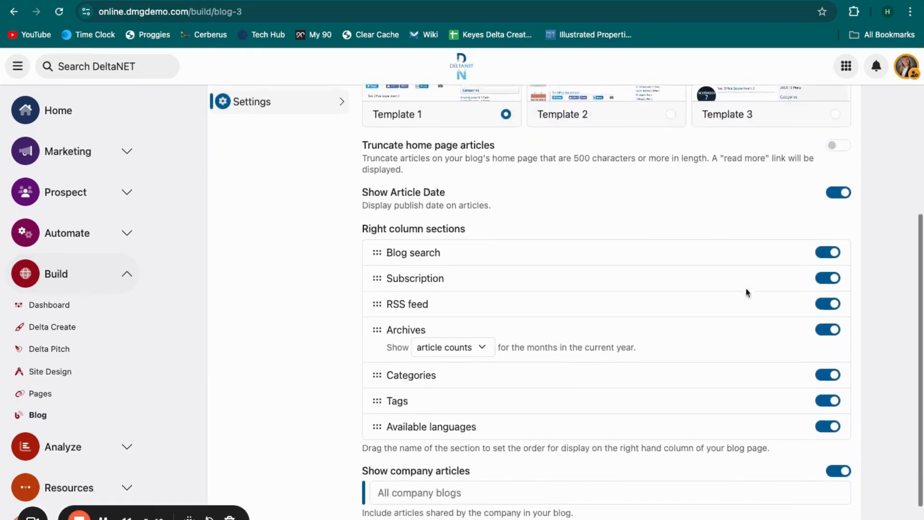
scroll(746, 292, down, 1)
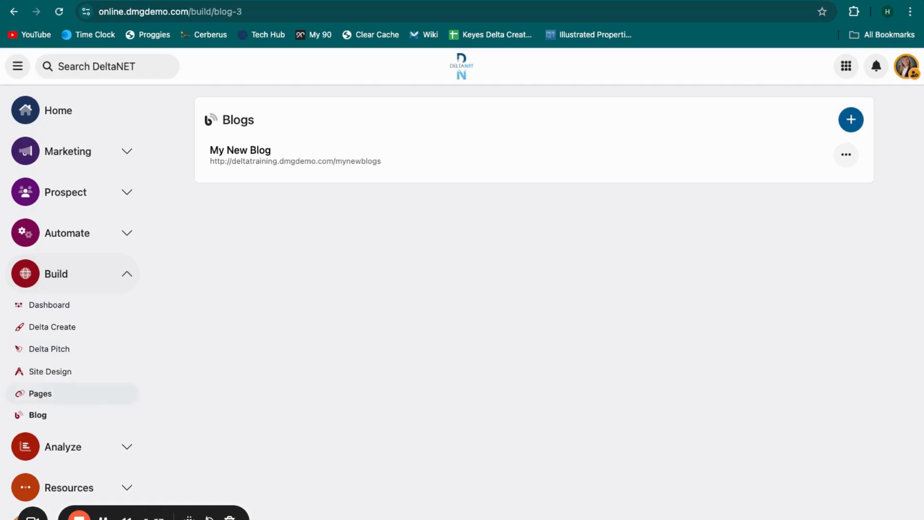
- Add the "My New Blog" page to the website's top navigation, above "Training Courses and Quizzes"
click(43, 394)
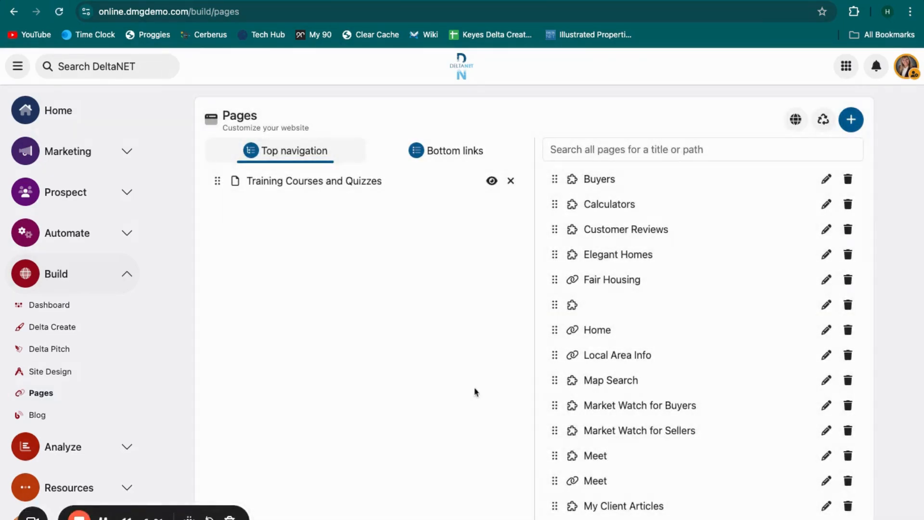
scroll(736, 309, down, 5)
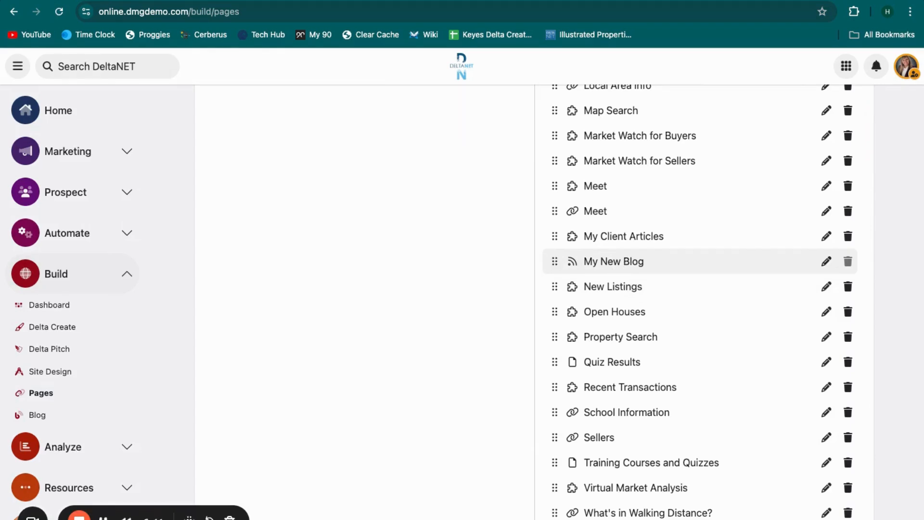
scroll(555, 262, up, 5)
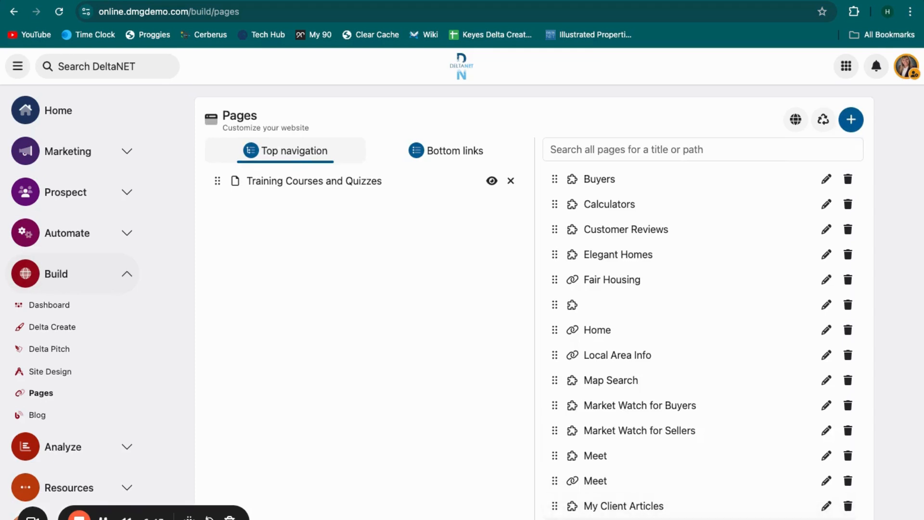
drag(554, 261, 398, 210)
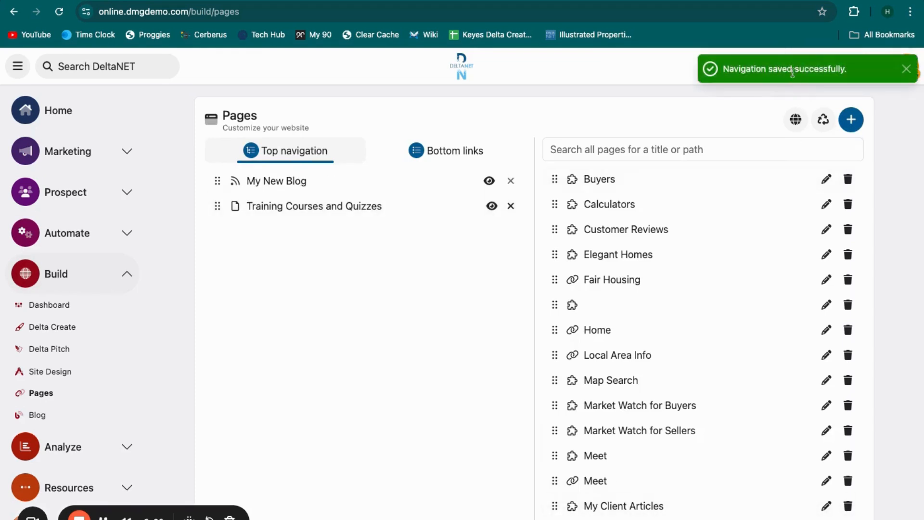
- Open the live website and look through the articles on its "My New Blog" page
click(796, 119)
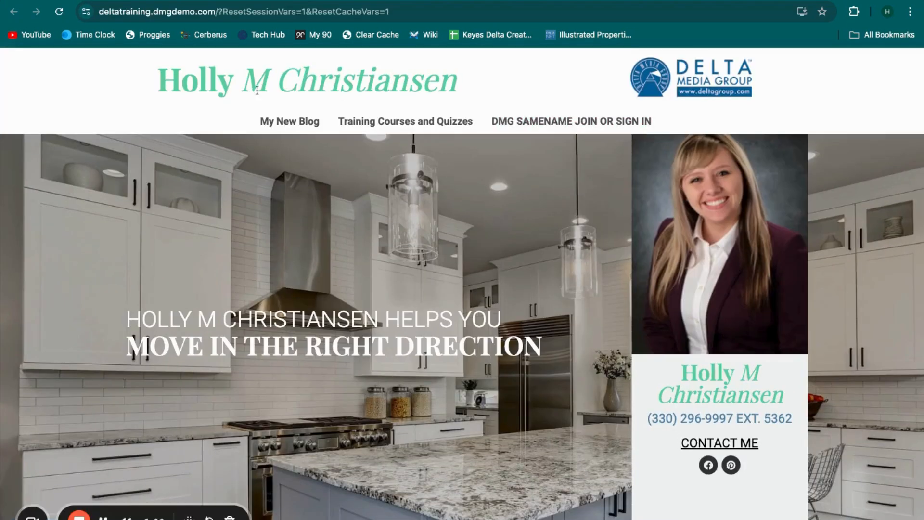
click(278, 125)
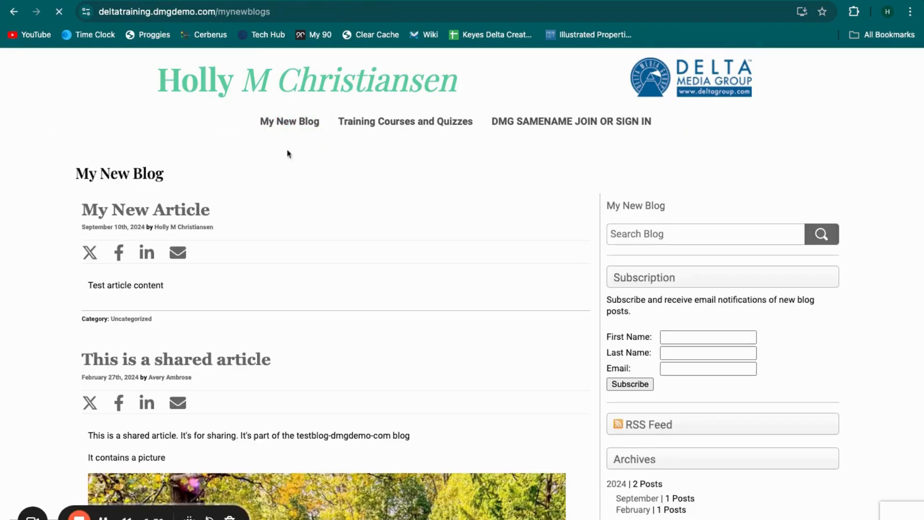
scroll(368, 354, down, 5)
scroll(368, 352, down, 10)
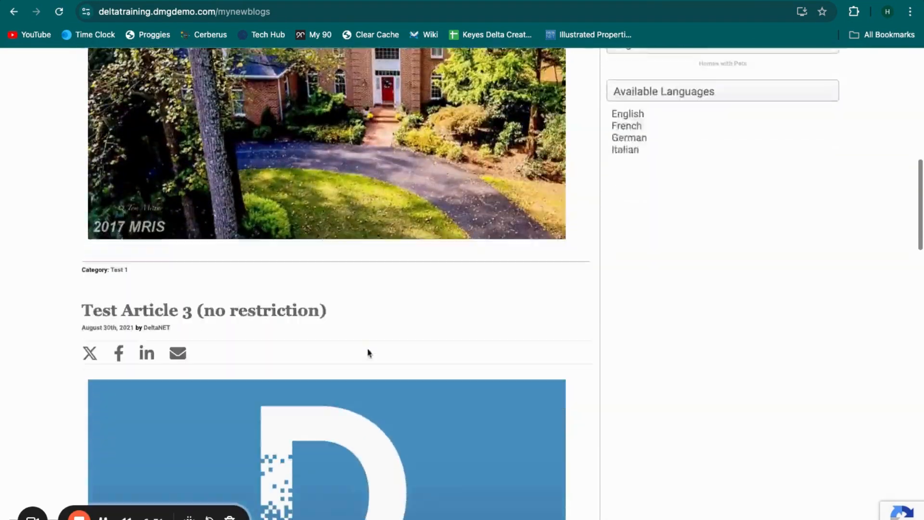
scroll(338, 284, up, 8)
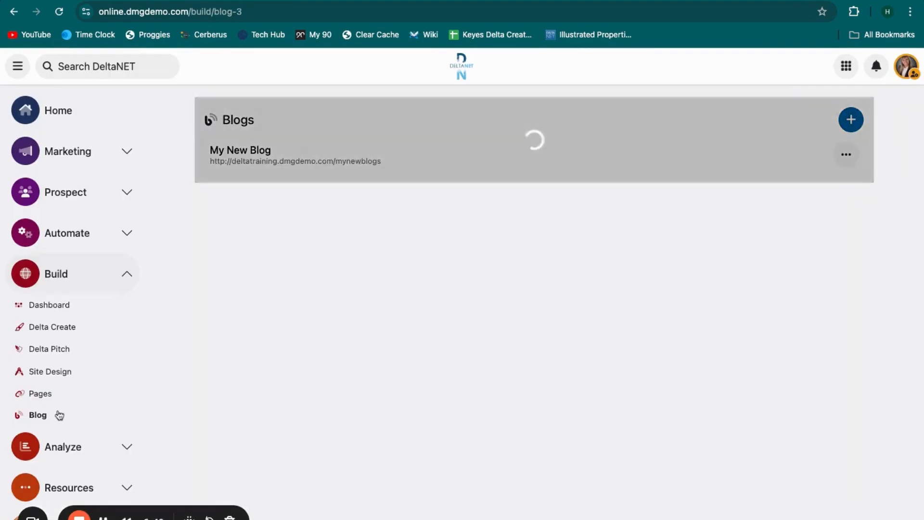